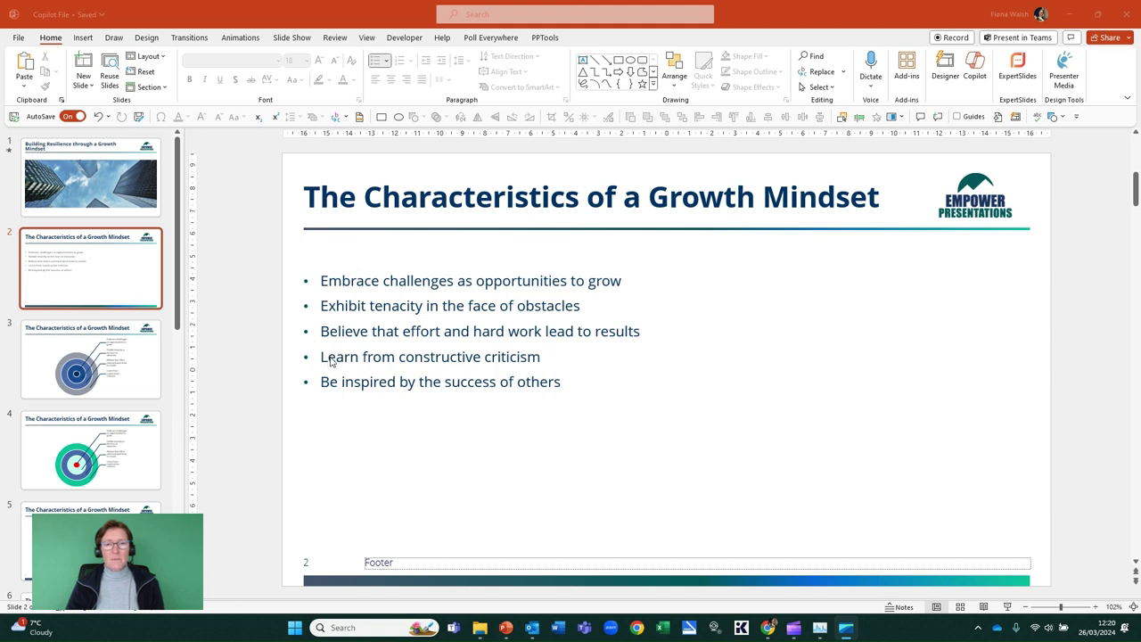
Select the five-bullet text box on slide 2 by its border rather than its text
left_click(354, 281)
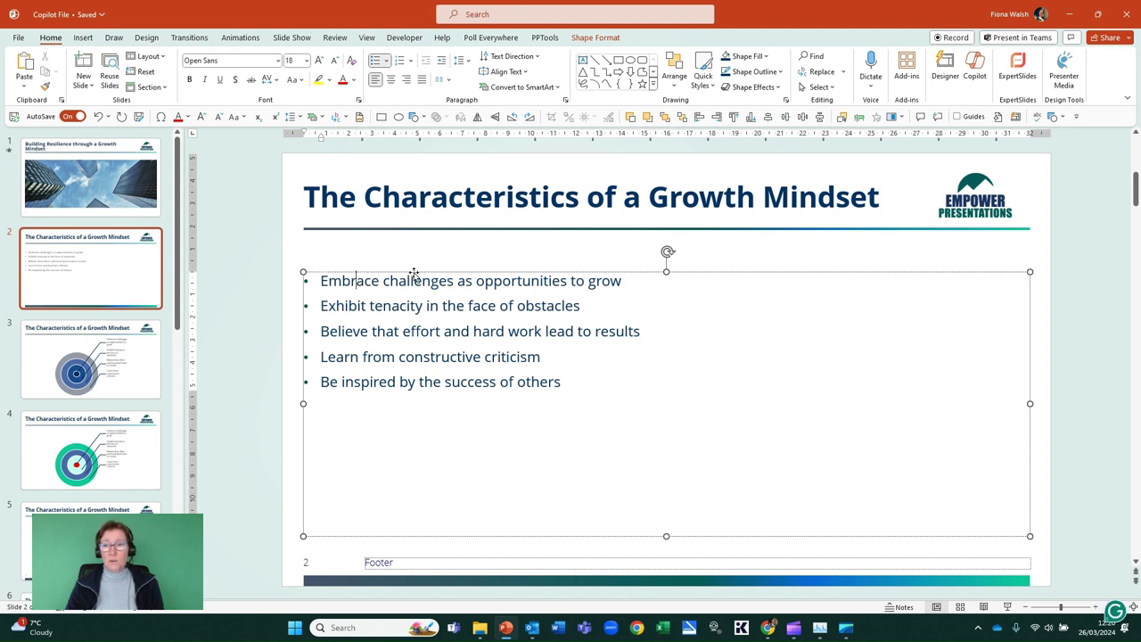
left_click(633, 273)
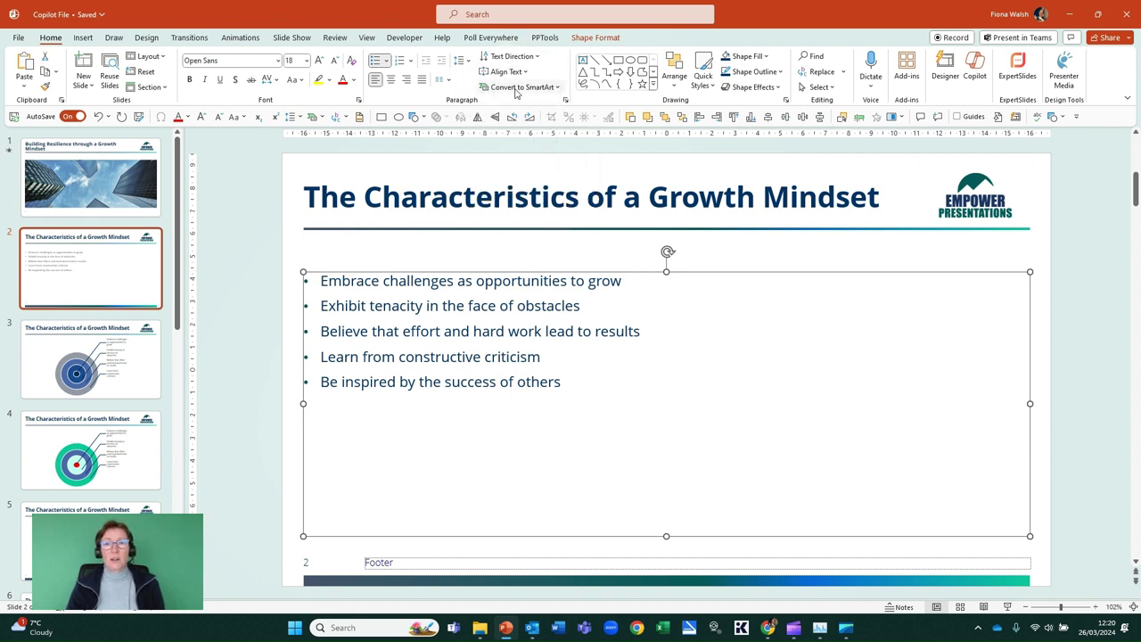
Convert the growth-mindset bullets to a Basic Block List SmartArt, then scroll to slide 3
left_click(515, 92)
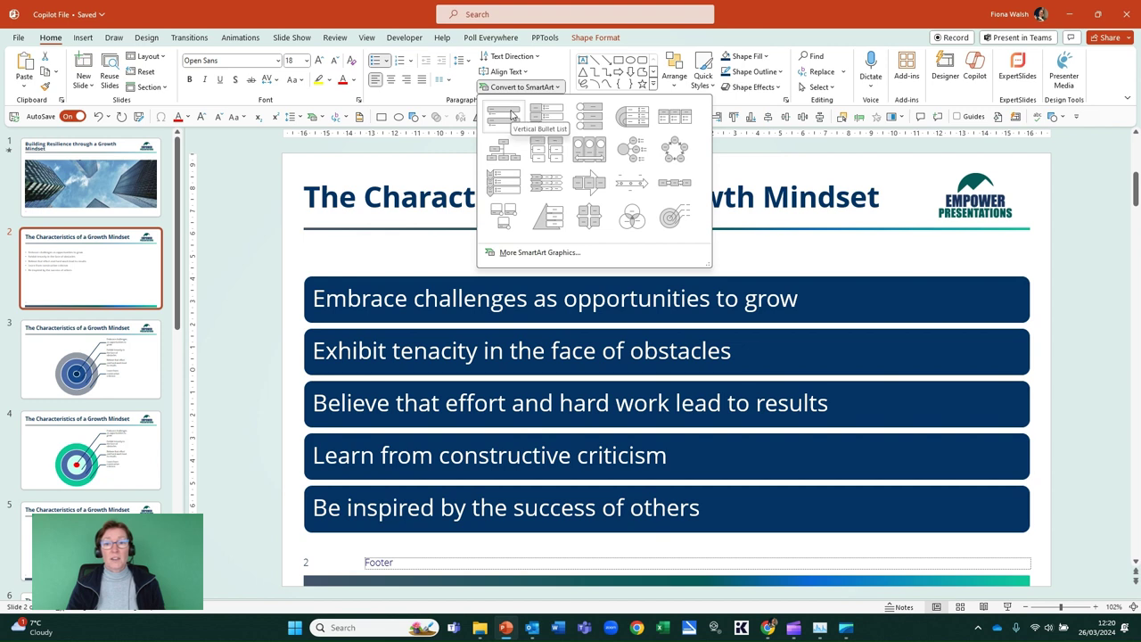
left_click(539, 253)
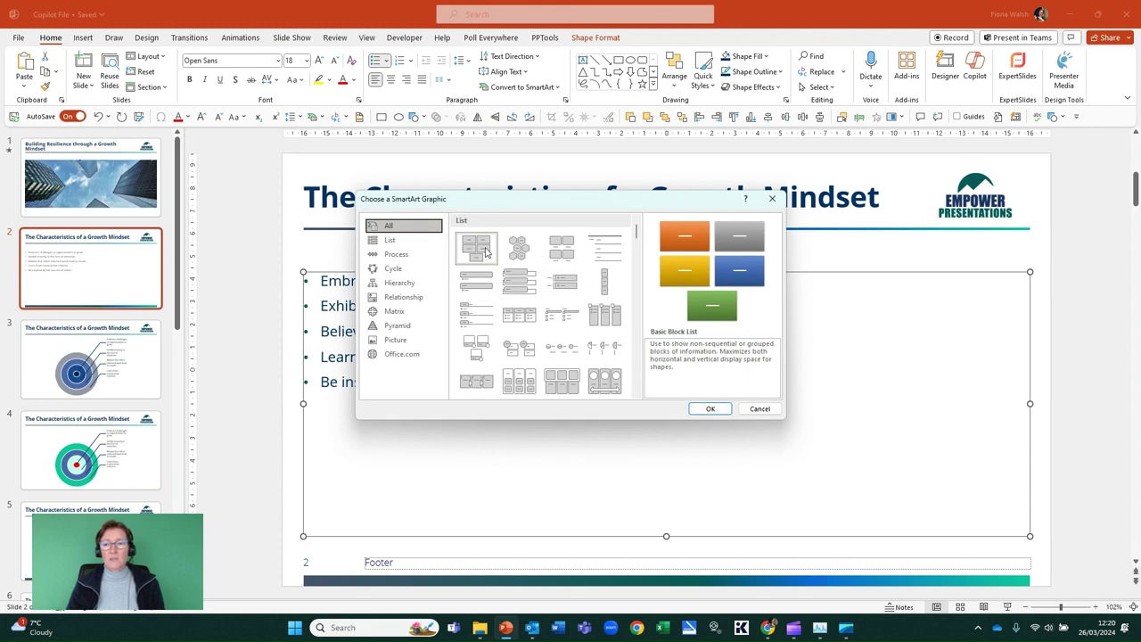
left_click(711, 408)
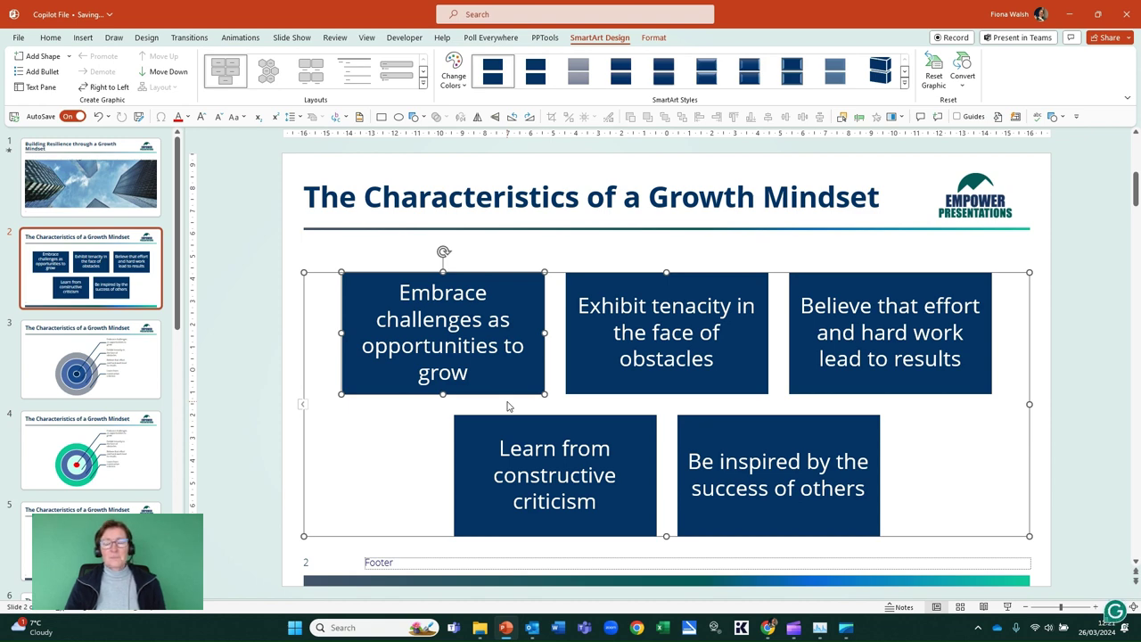
scroll(507, 406, "down", 2)
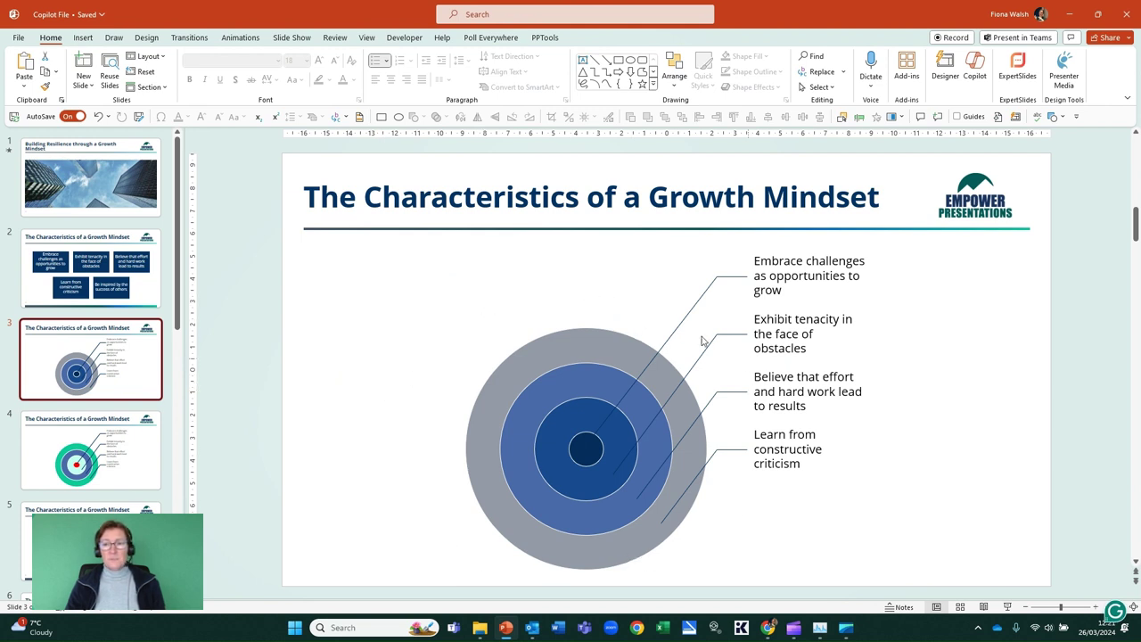
left_click(593, 344)
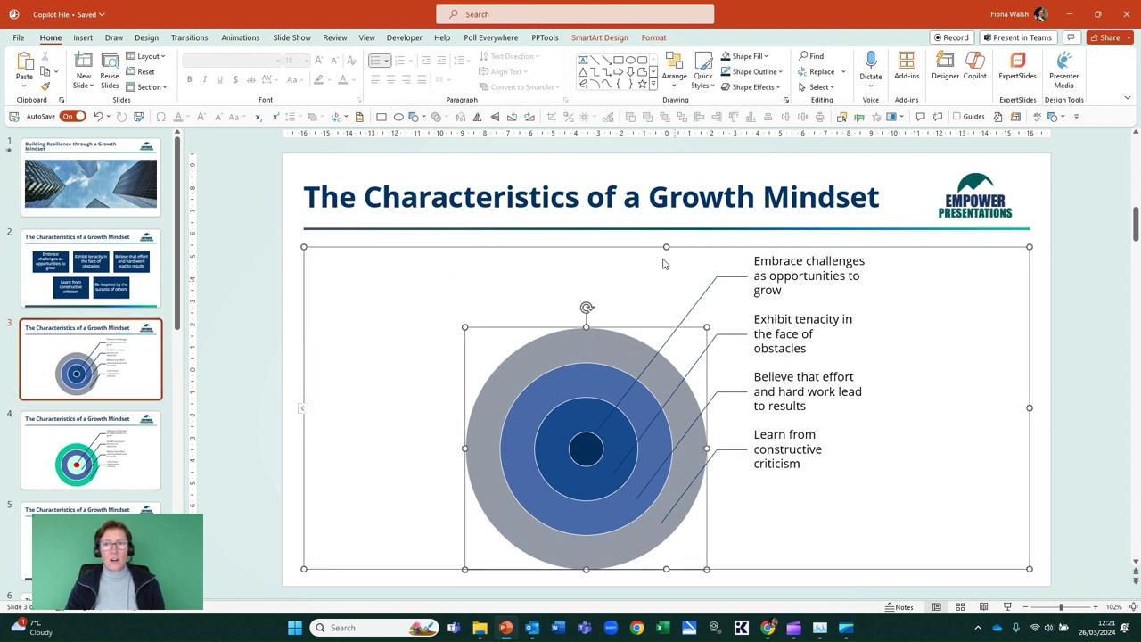
left_click(590, 38)
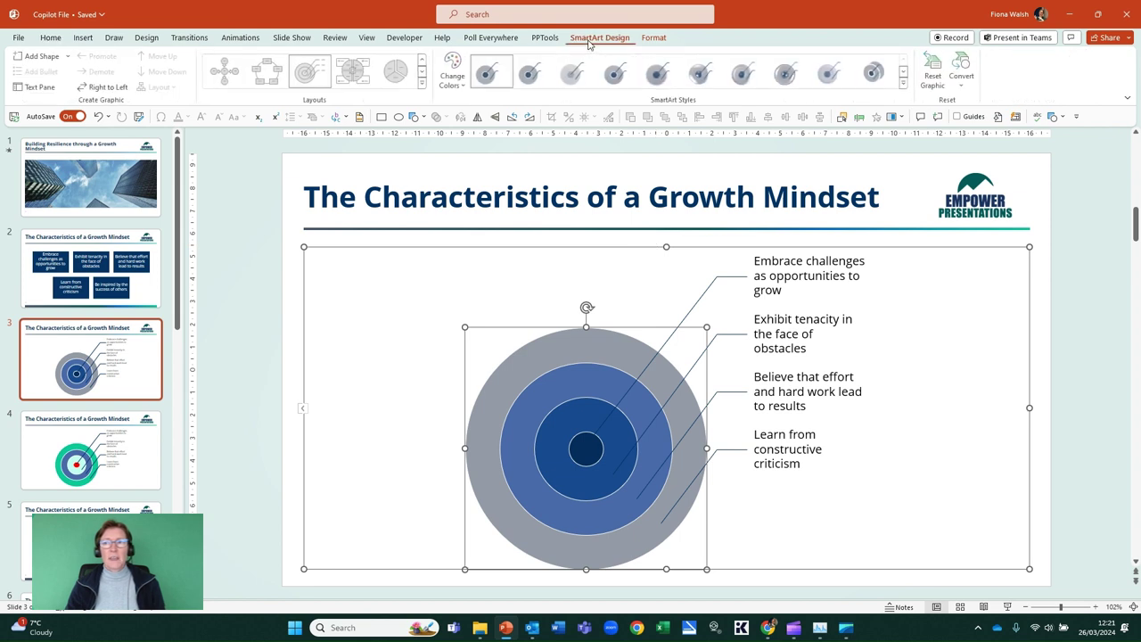
left_click(962, 80)
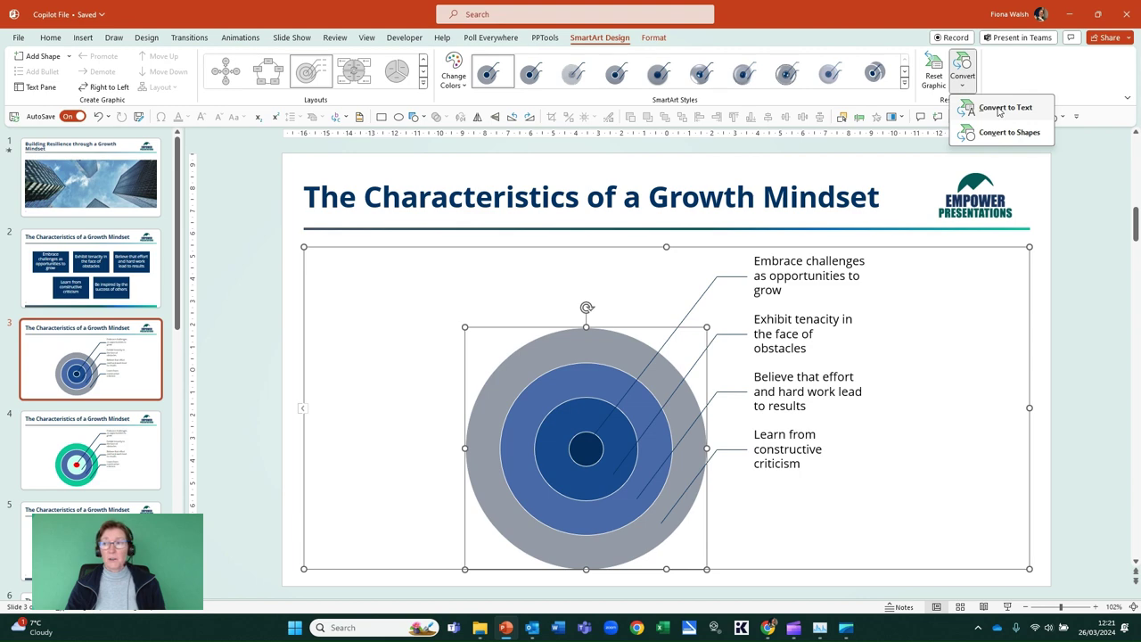
left_click(999, 108)
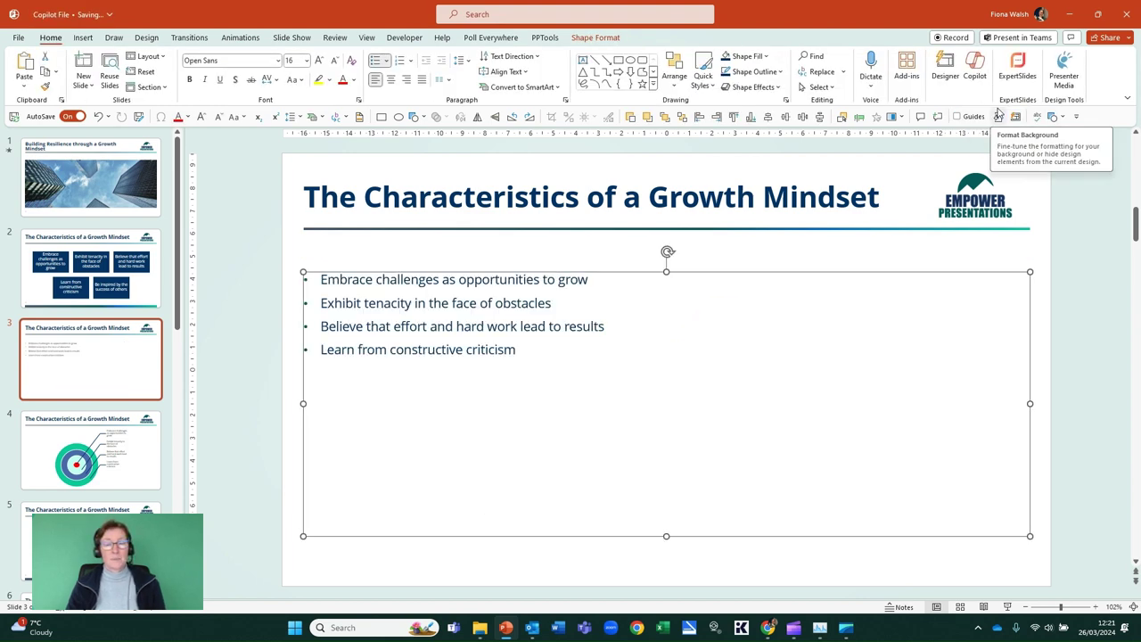
key("ctrl+z")
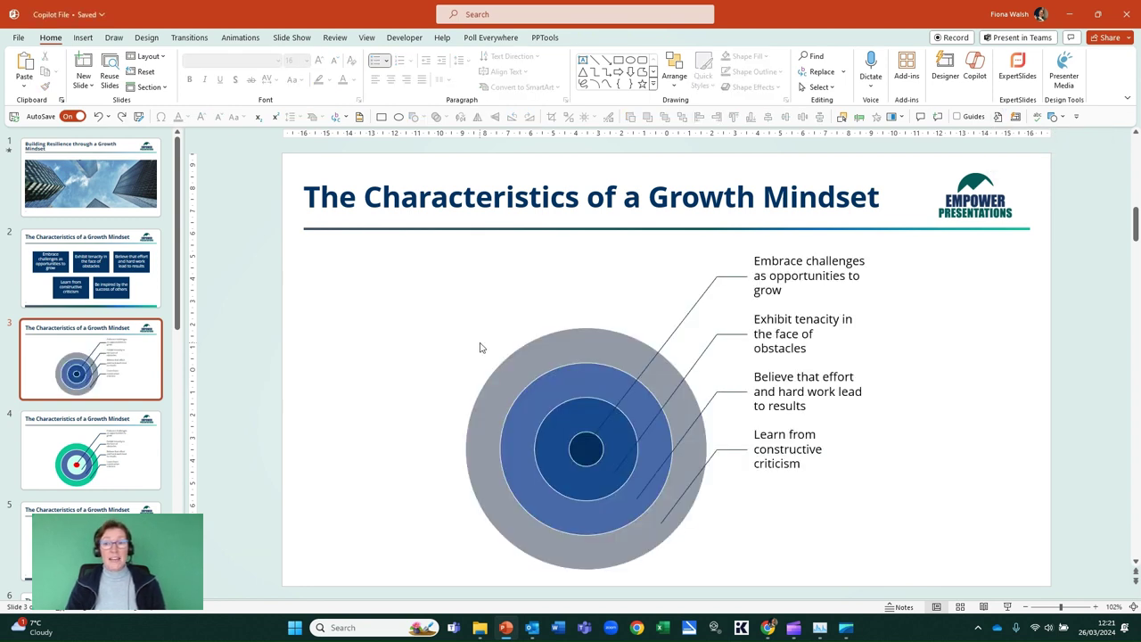
Convert the concentric-circles SmartArt on slide 3 into ordinary grouped shapes
left_click(521, 359)
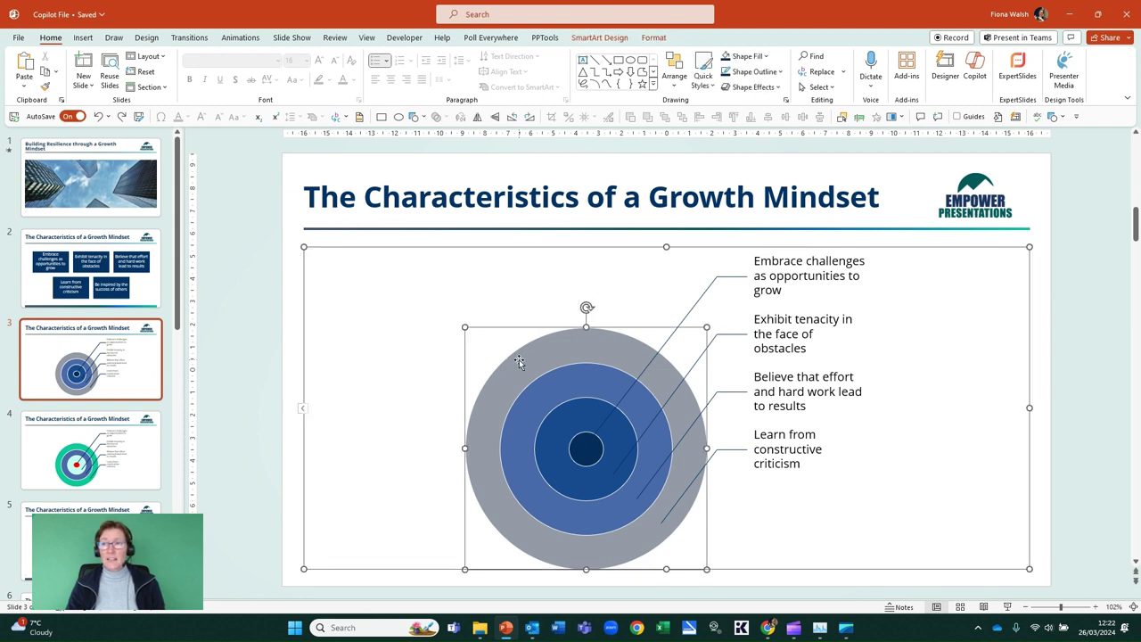
left_click(602, 38)
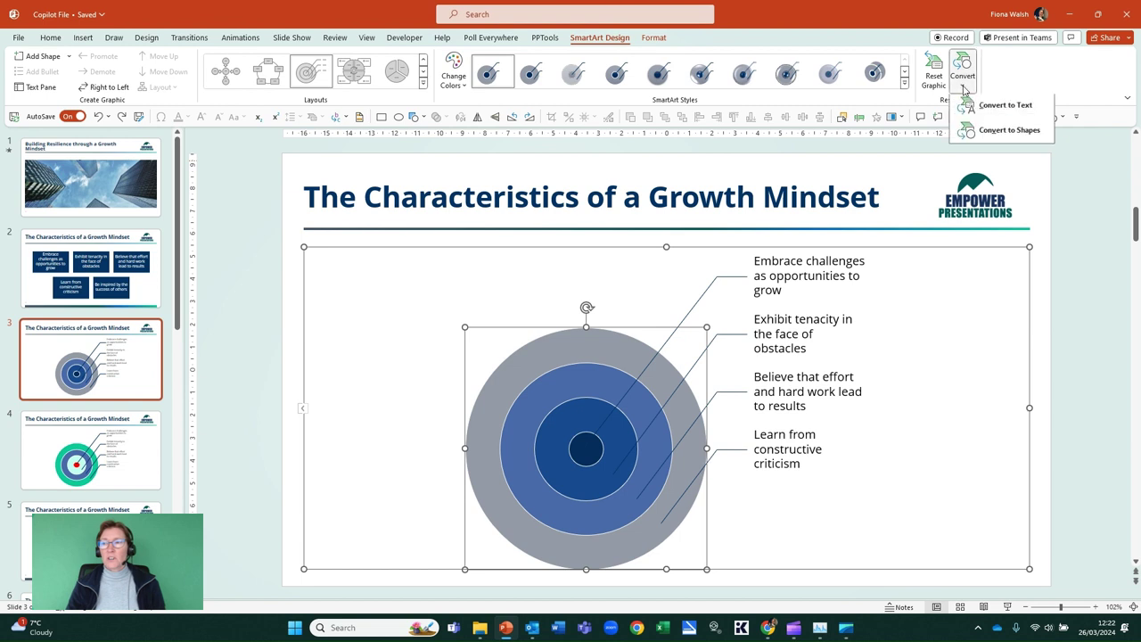
left_click(964, 80)
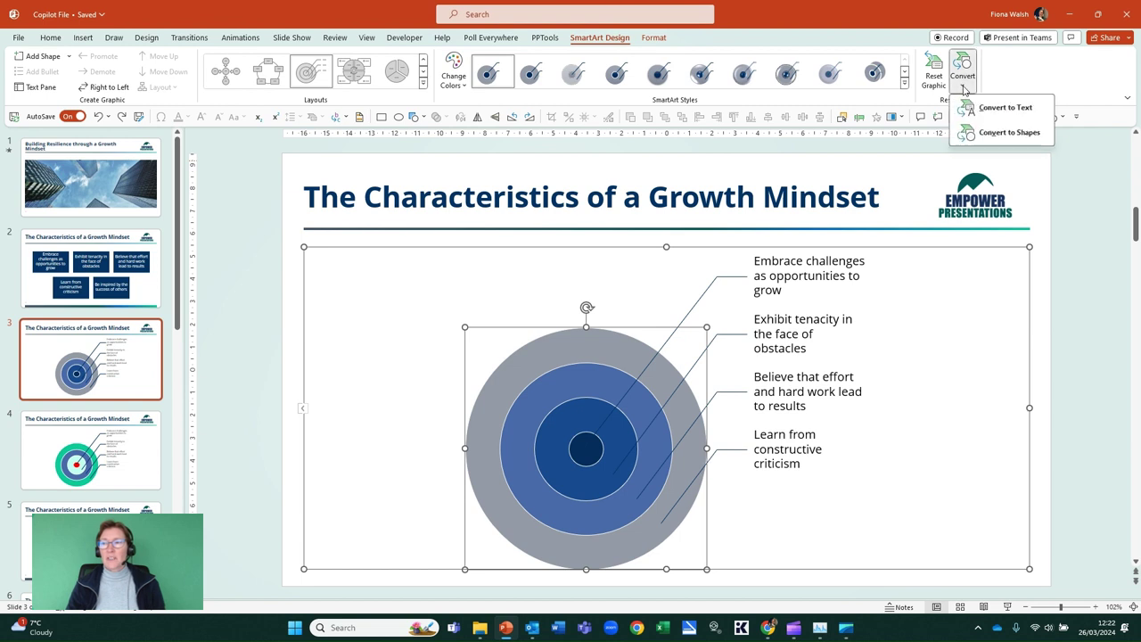
left_click(996, 133)
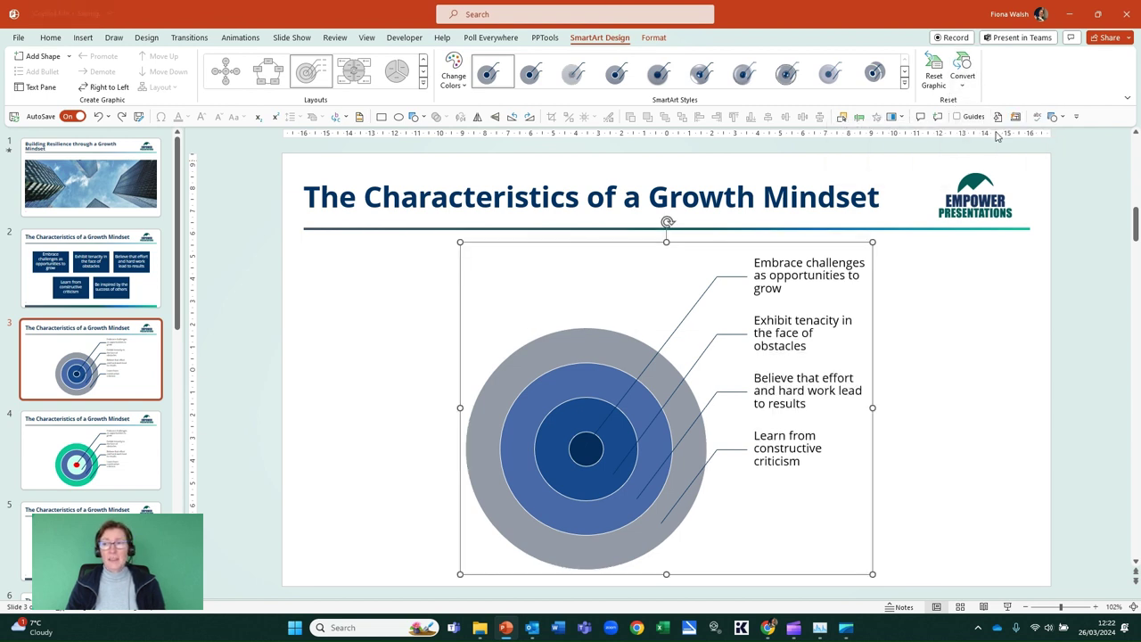
Drill down through the grouped rings to select only the innermost circle
left_click(522, 358)
left_click(540, 393)
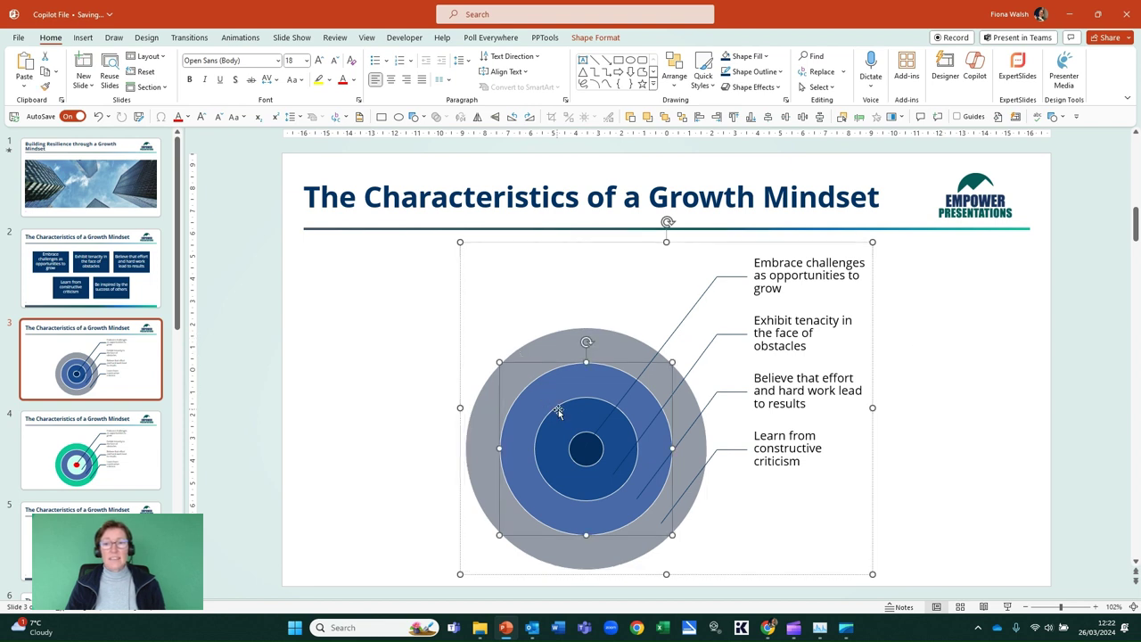
left_click(566, 416)
left_click(584, 451)
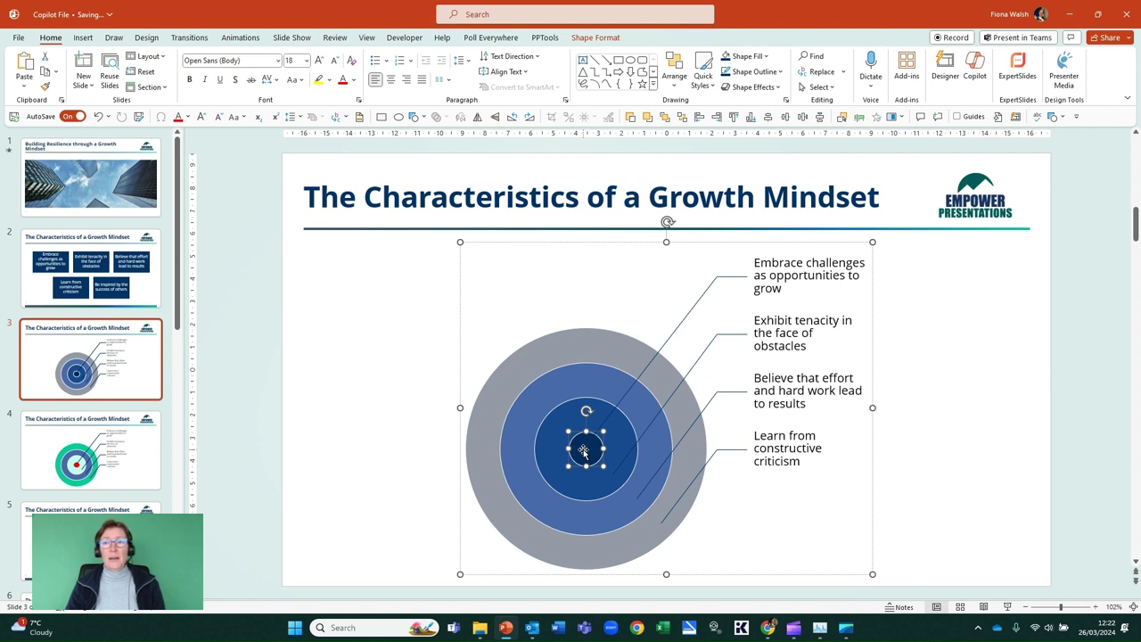
left_click(535, 55)
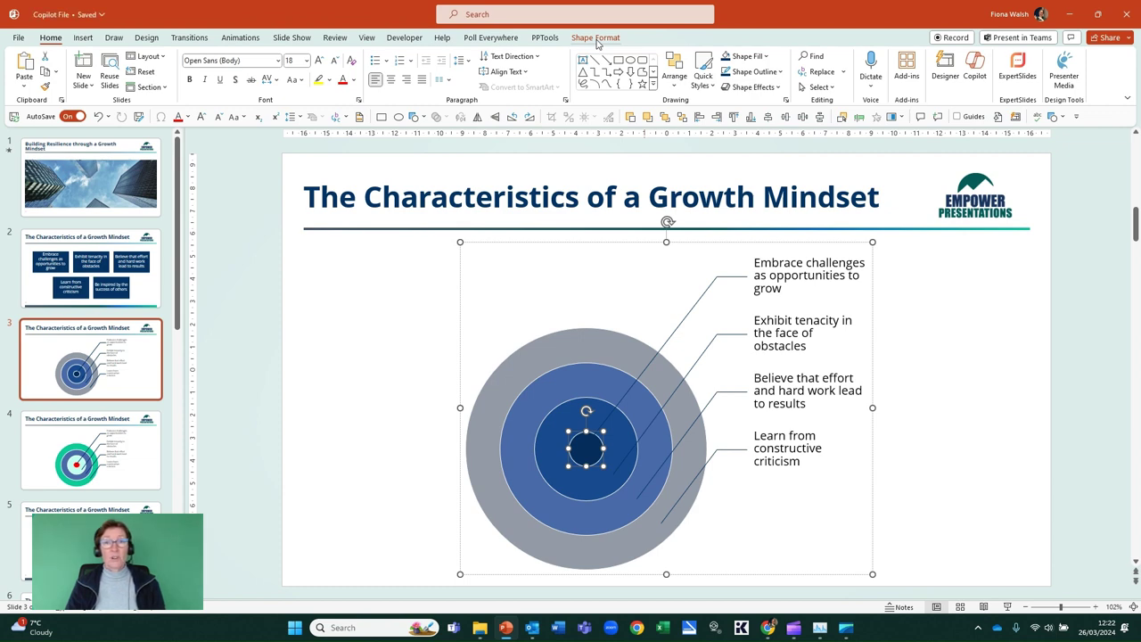
Fill the target's centre circle with red
left_click(595, 38)
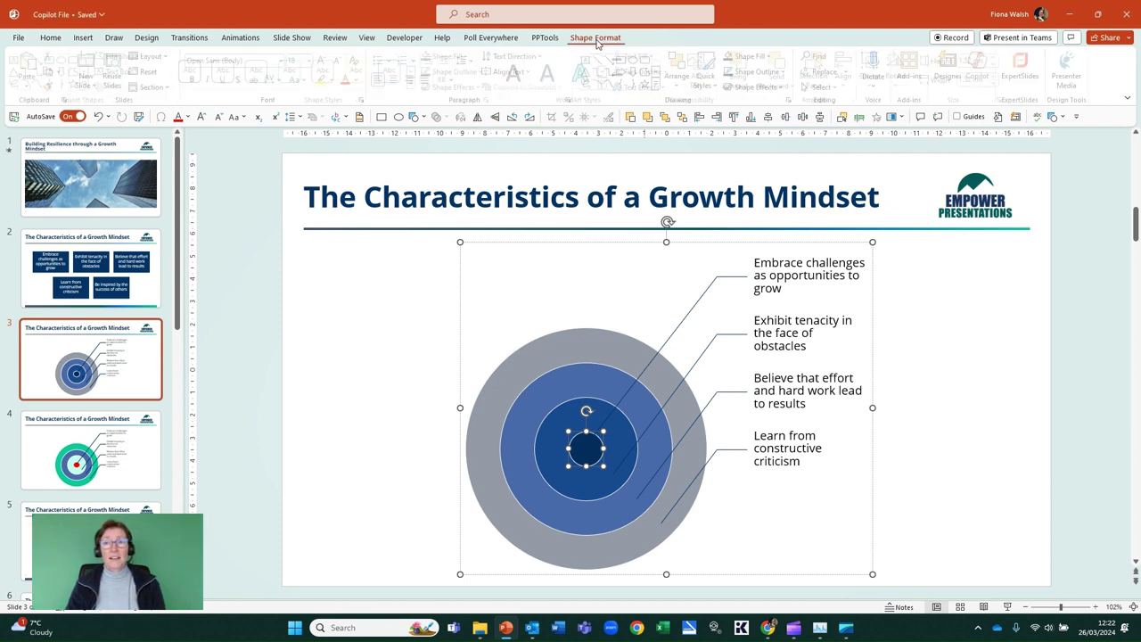
left_click(443, 59)
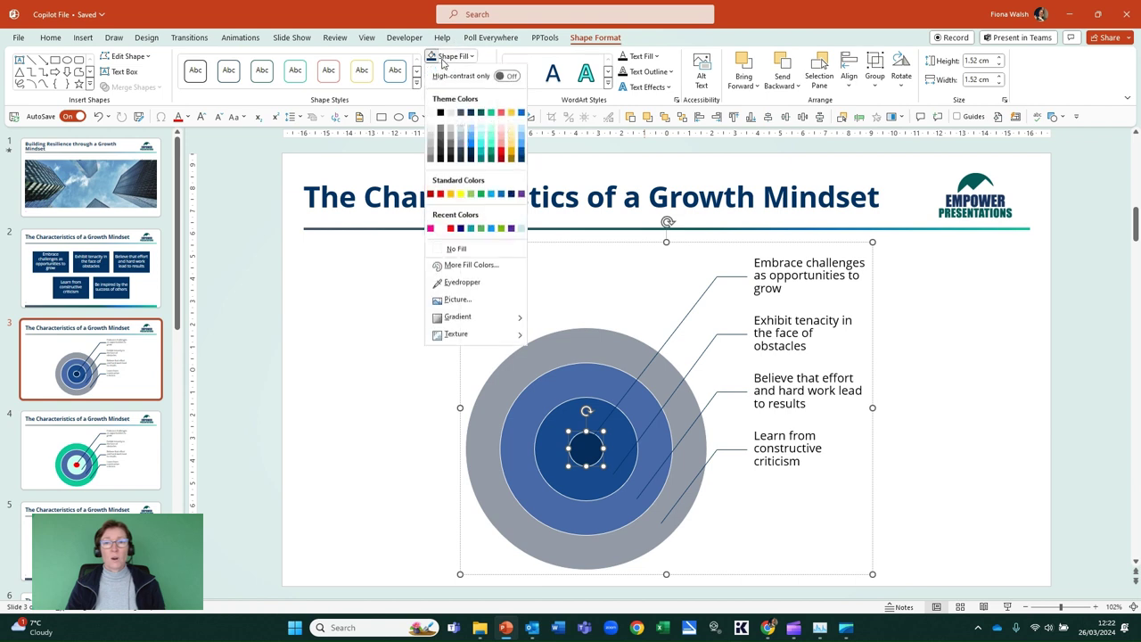
left_click(440, 195)
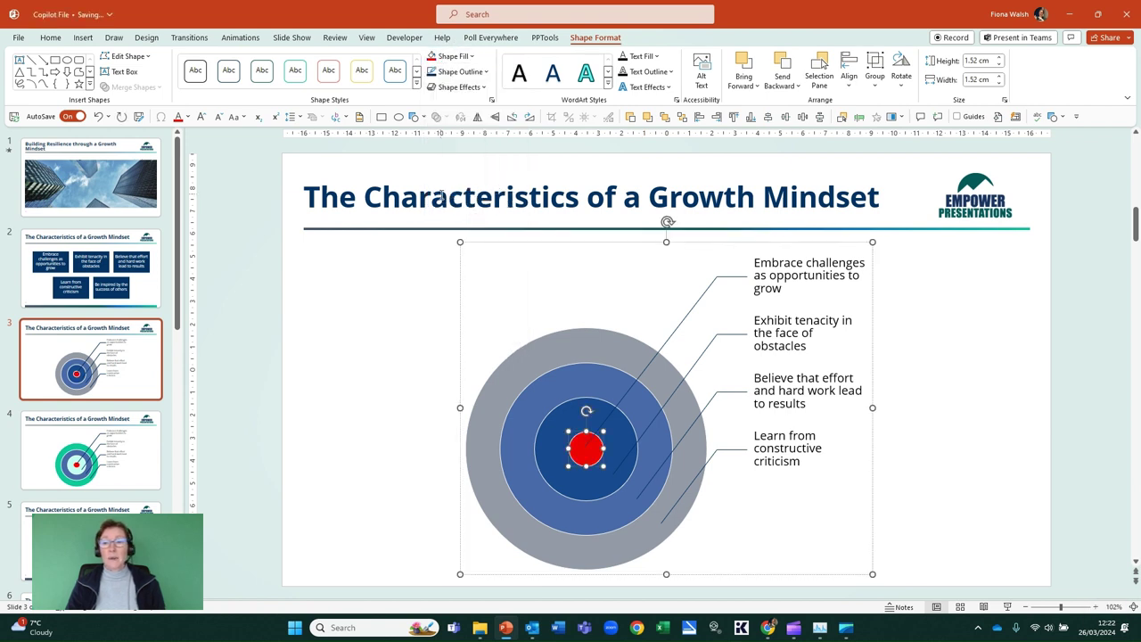
Change the grey outer ring's fill to dark navy
left_click(558, 339)
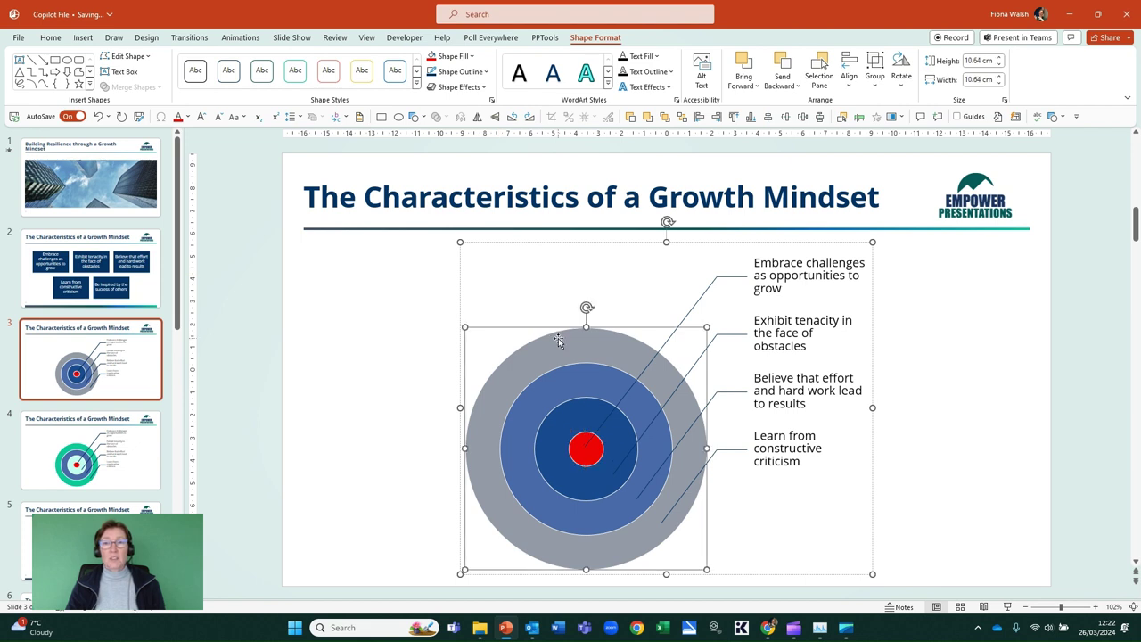
left_click(472, 57)
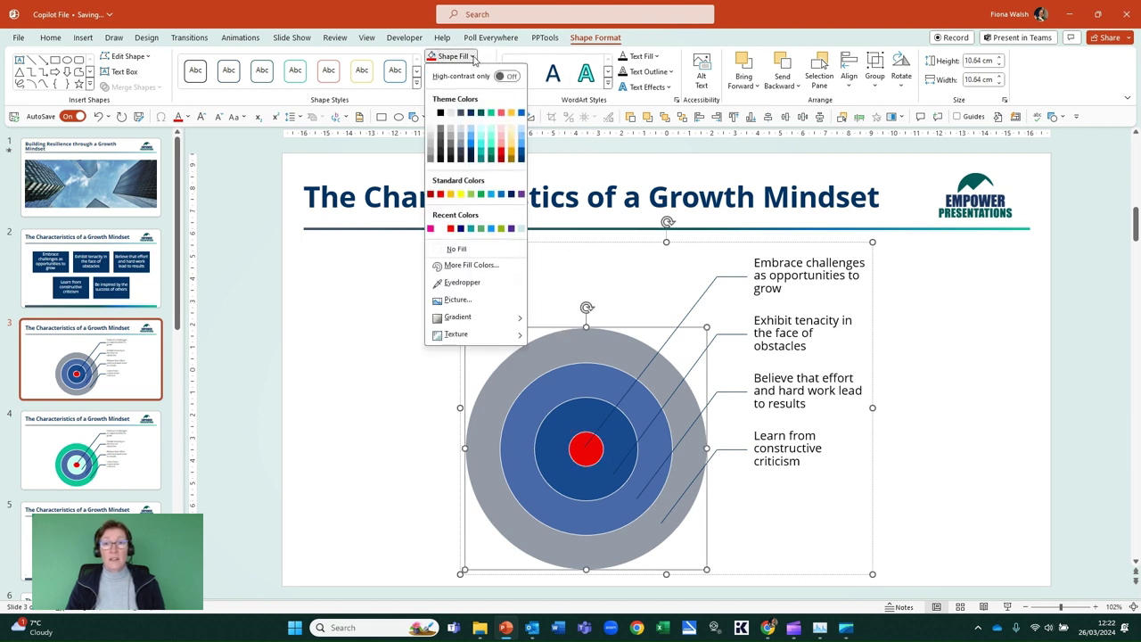
left_click(470, 116)
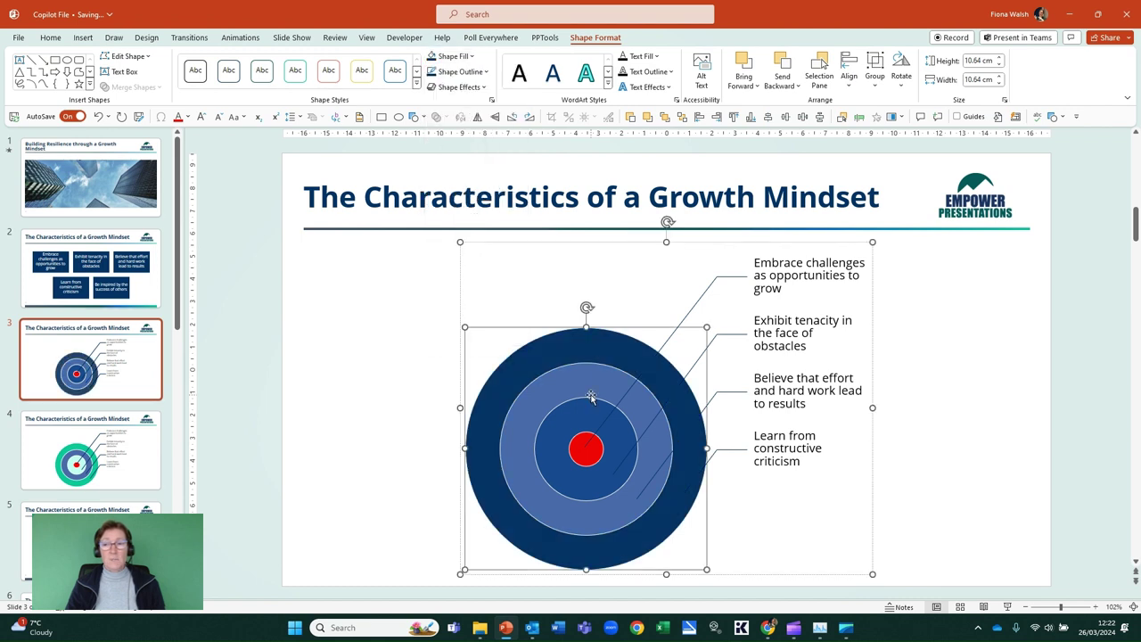
Select the Embrace challenges, Exhibit tenacity, Believe that effort and Learn from boxes and widen them rightward
left_click(792, 274)
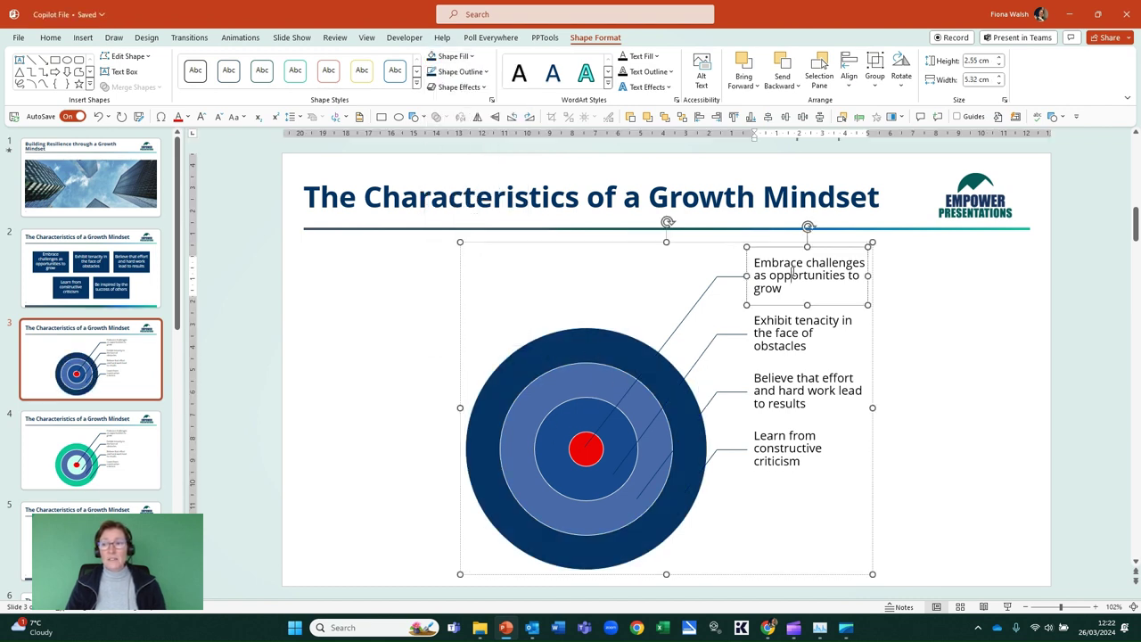
left_click(819, 336, "shift")
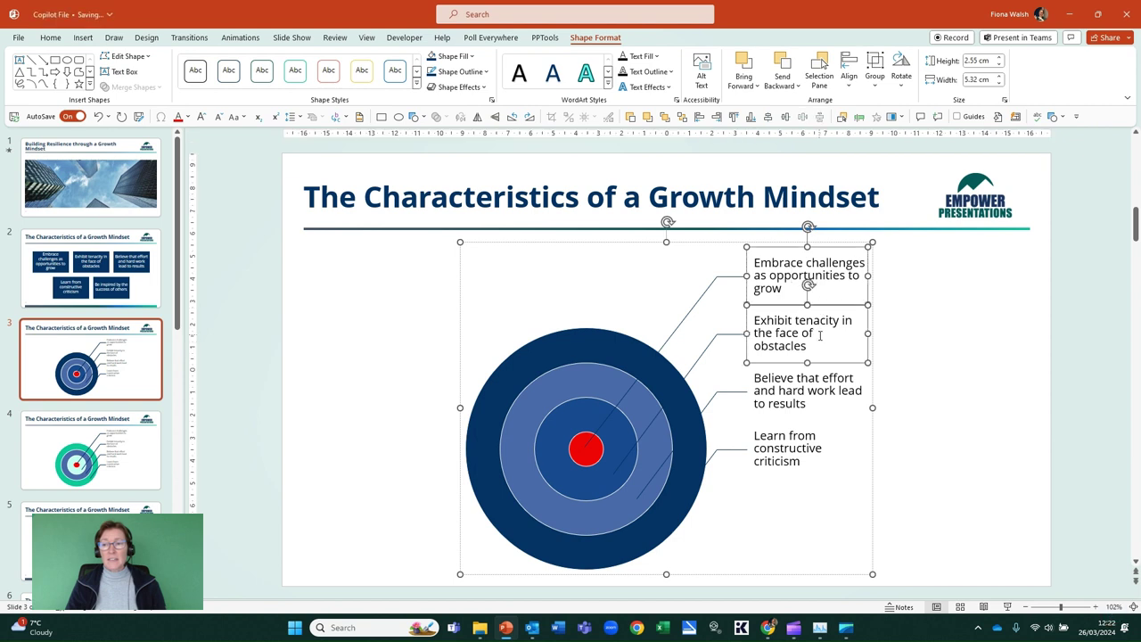
left_click(818, 379, "shift")
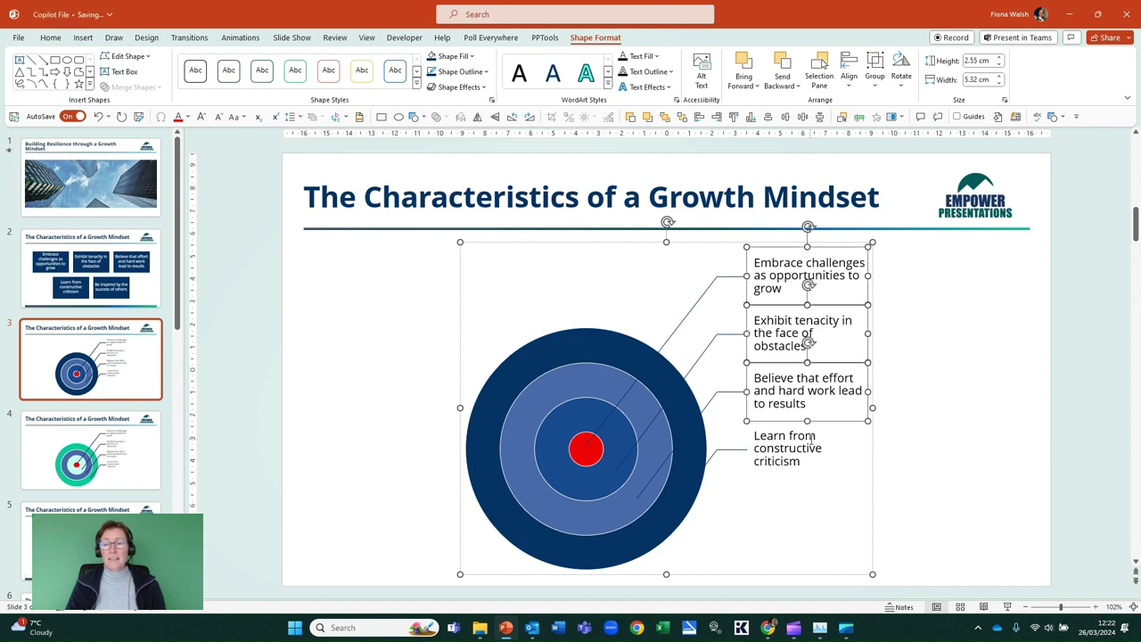
left_click(811, 437)
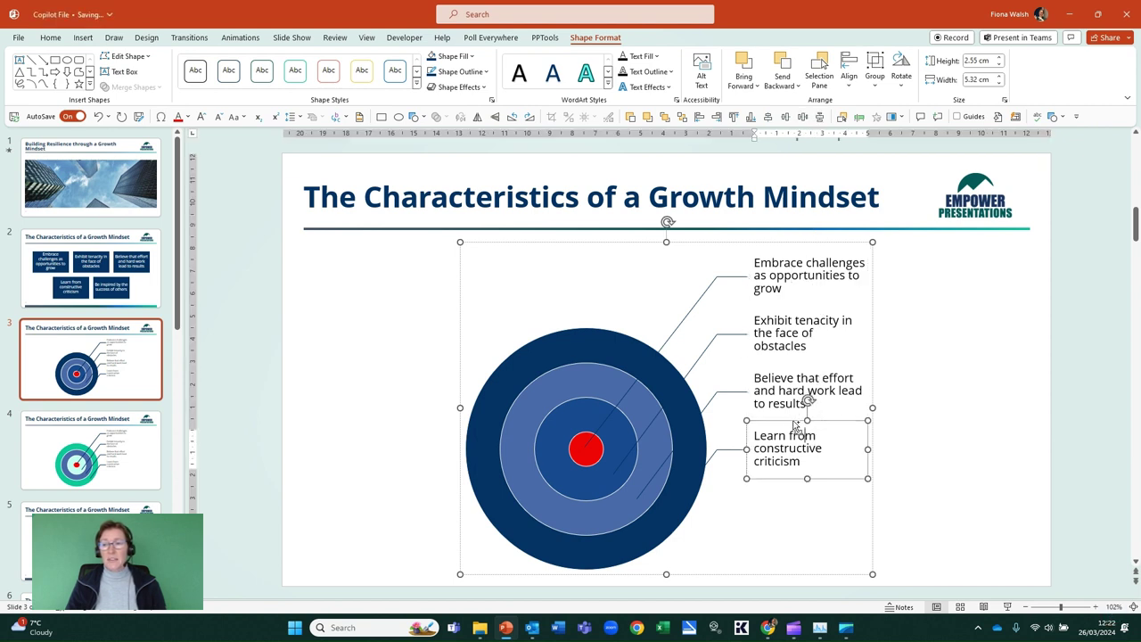
key("Escape")
key("Escape")
left_click(789, 393)
left_click(784, 348, "shift")
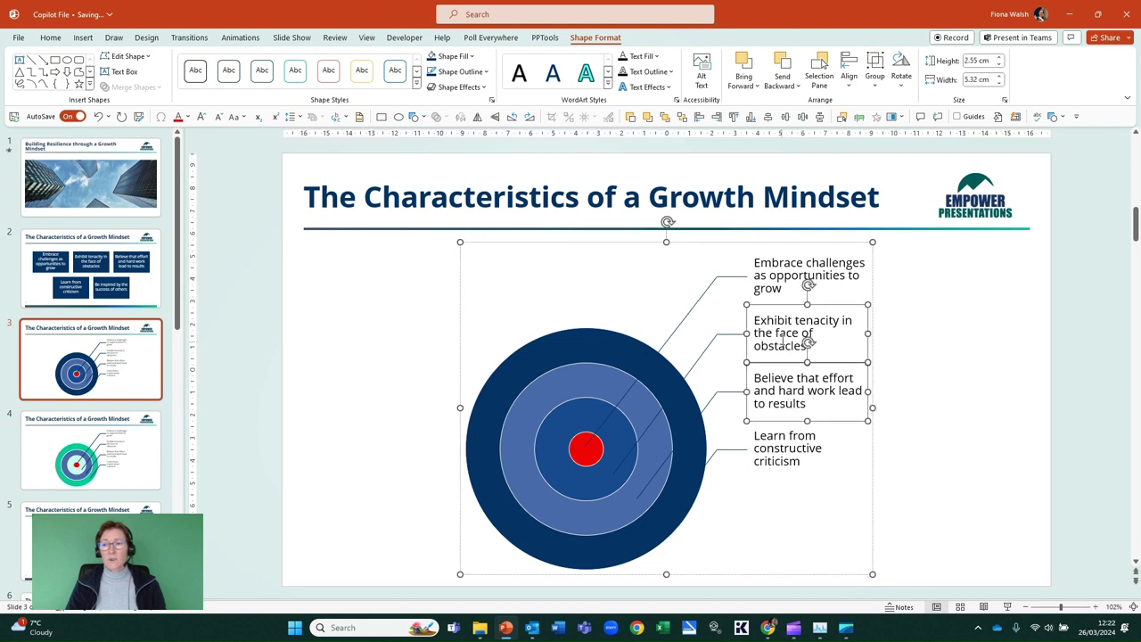
left_click(779, 280, "shift")
left_click(792, 442, "shift")
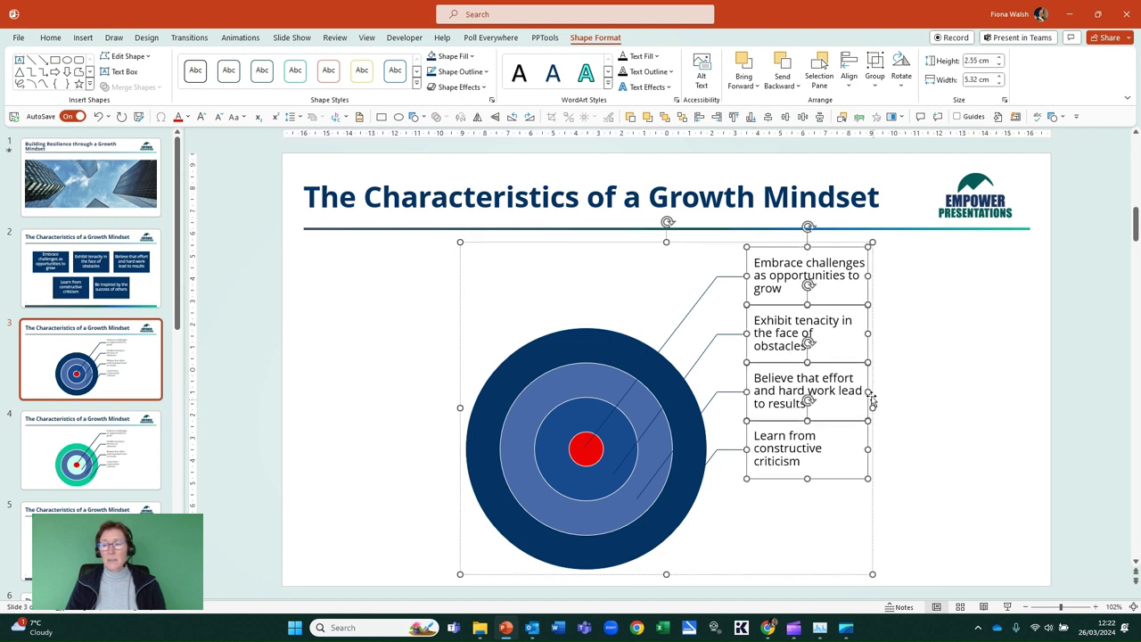
left_click_drag(874, 392, 1028, 387)
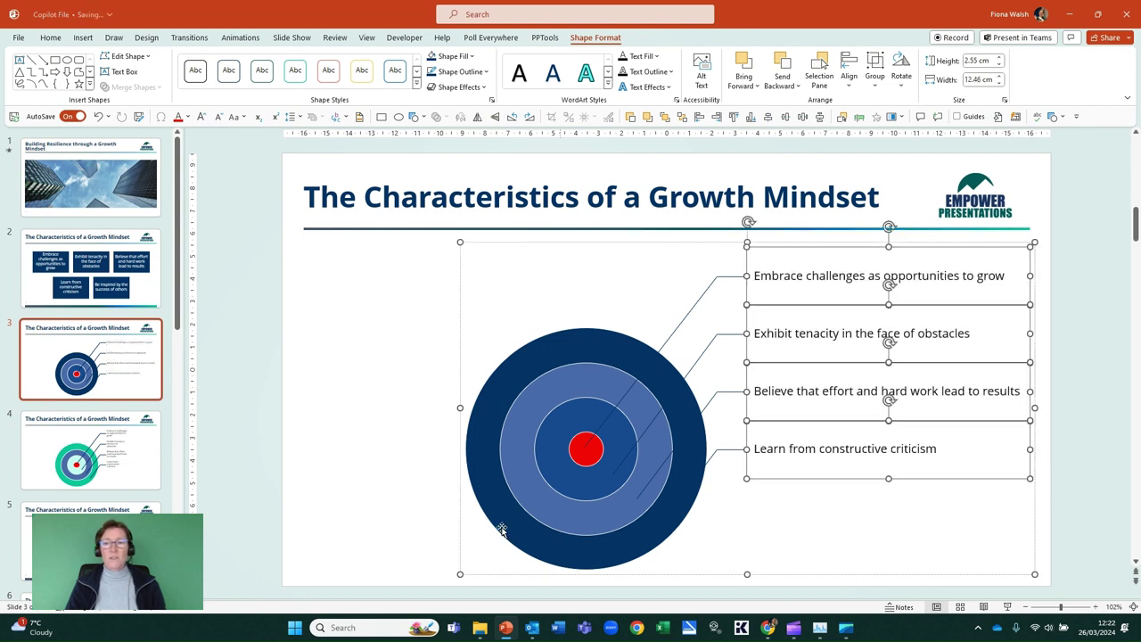
left_click(382, 530)
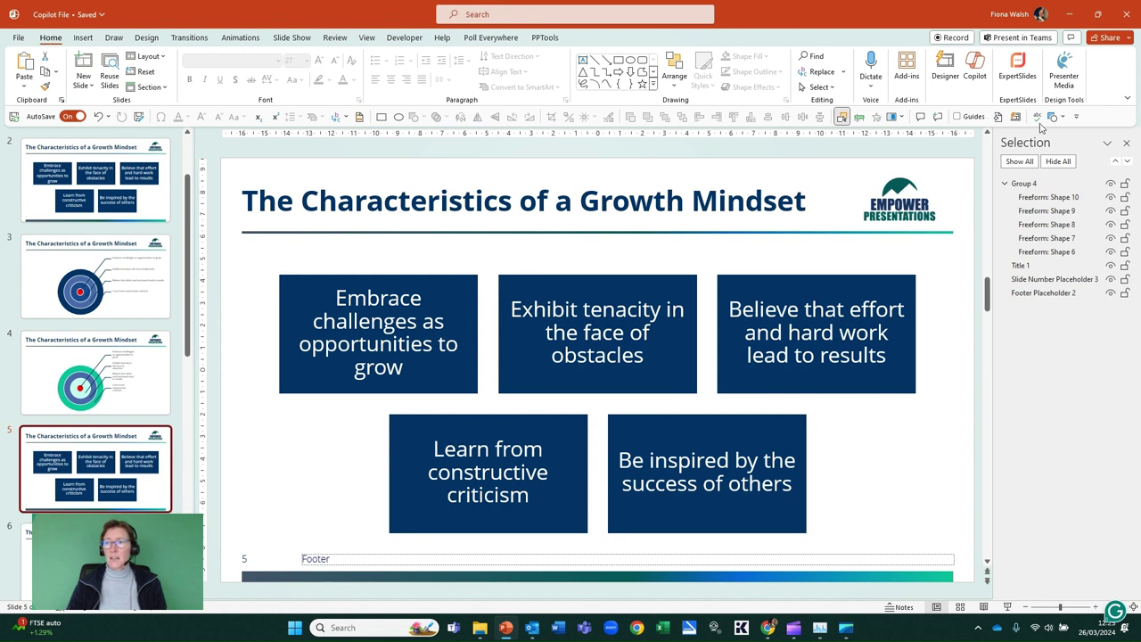
Ungroup Group 4 into five separate blocks, then select the Exhibit tenacity block alone
left_click(1027, 184)
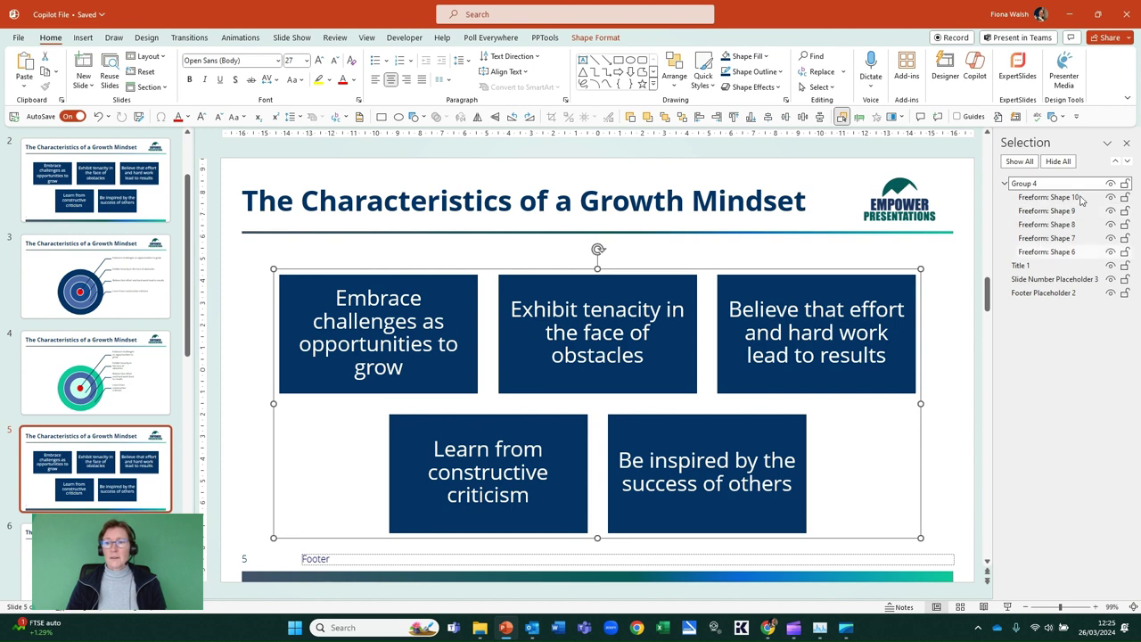
left_click(674, 89)
left_click(697, 222)
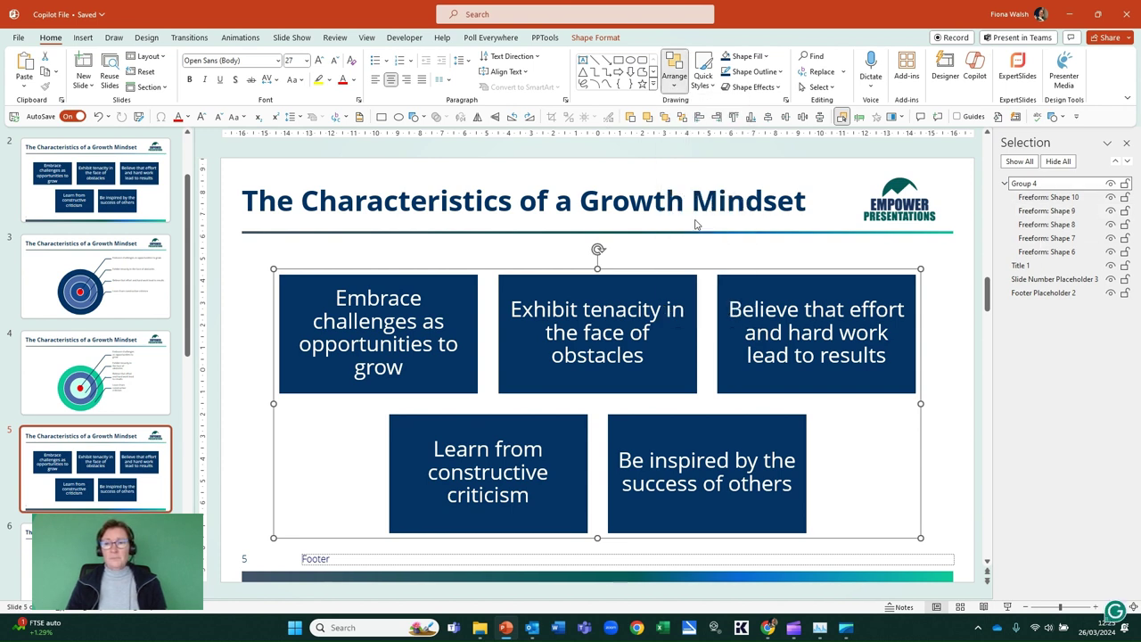
left_click(555, 258)
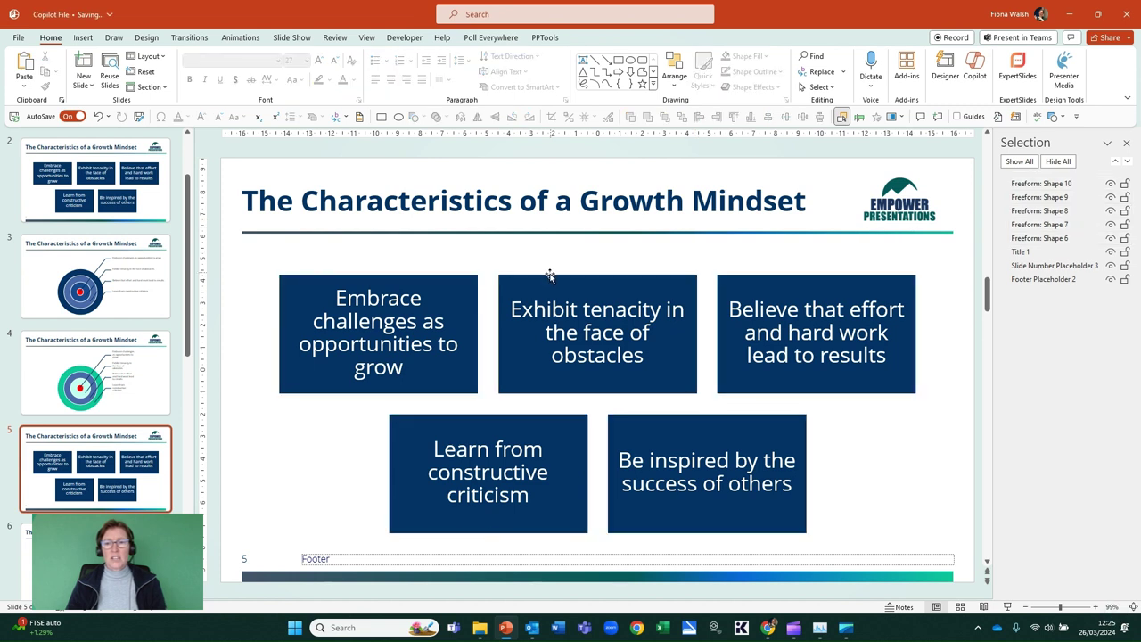
left_click(549, 279)
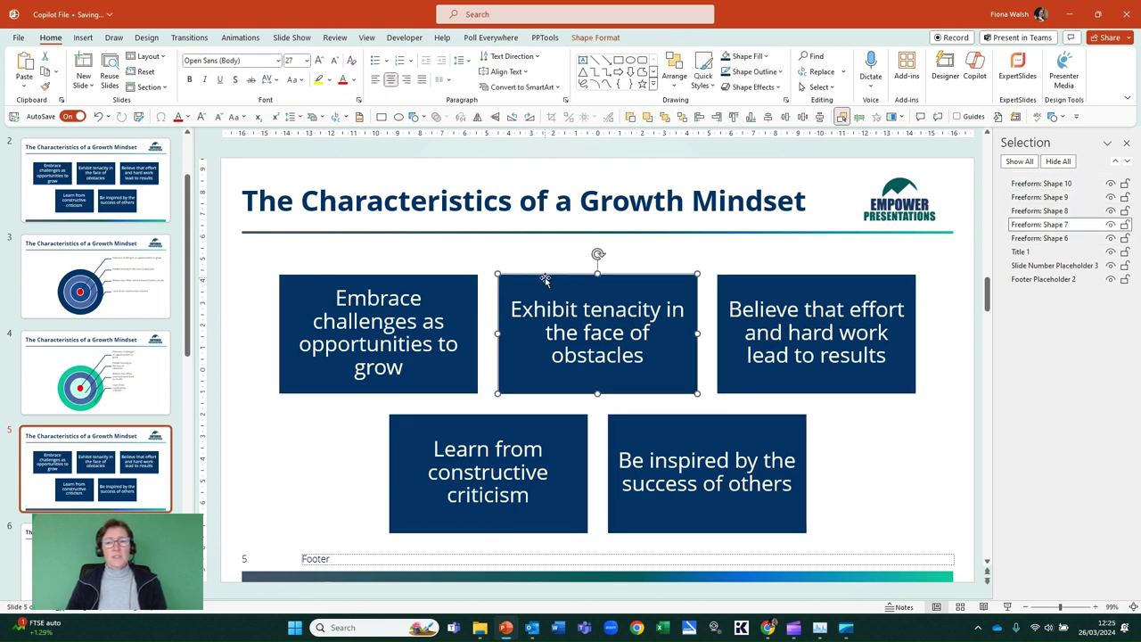